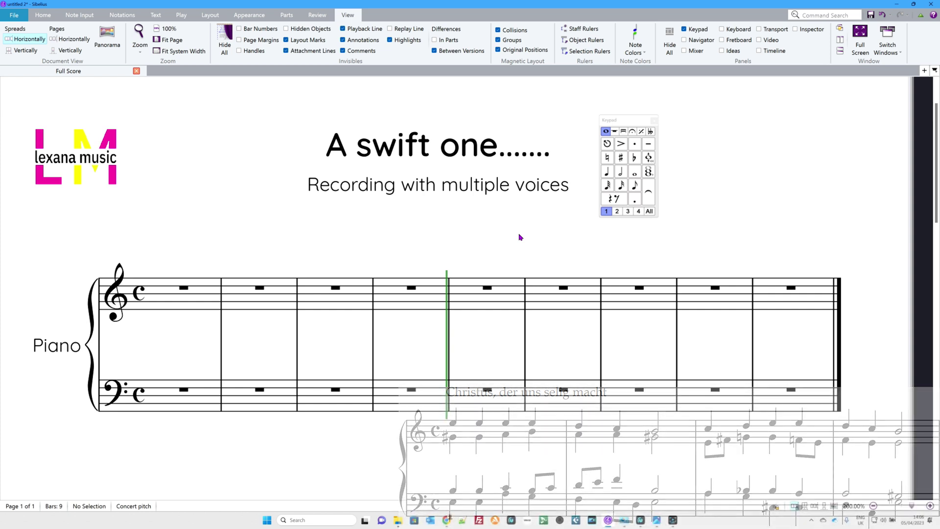
In Flexi-time Options, leave Flexibility of tempo at None (non rubato).
key("ctrl+shift+o")
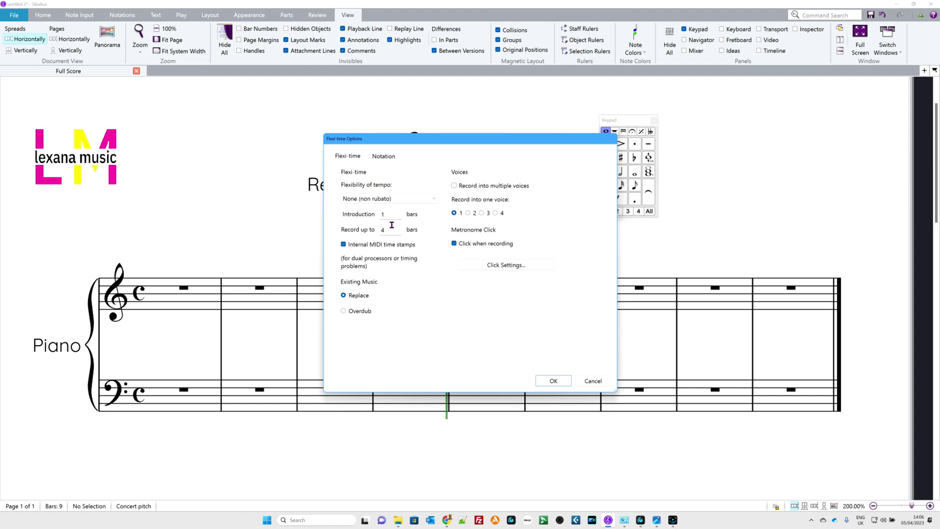
left_click(401, 199)
left_click(401, 199)
Set the Flexi-time Notation minimum duration to an eighth note and confirm with OK.
left_click(387, 159)
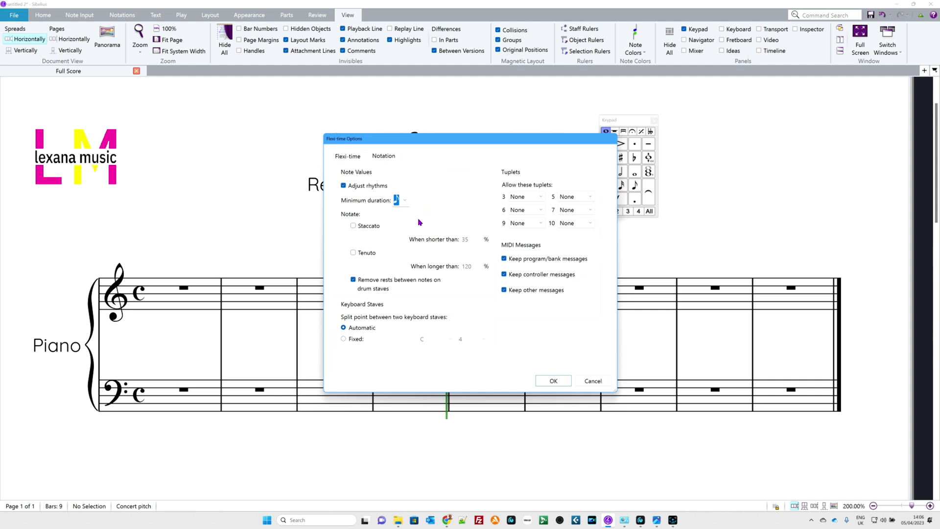
left_click(405, 200)
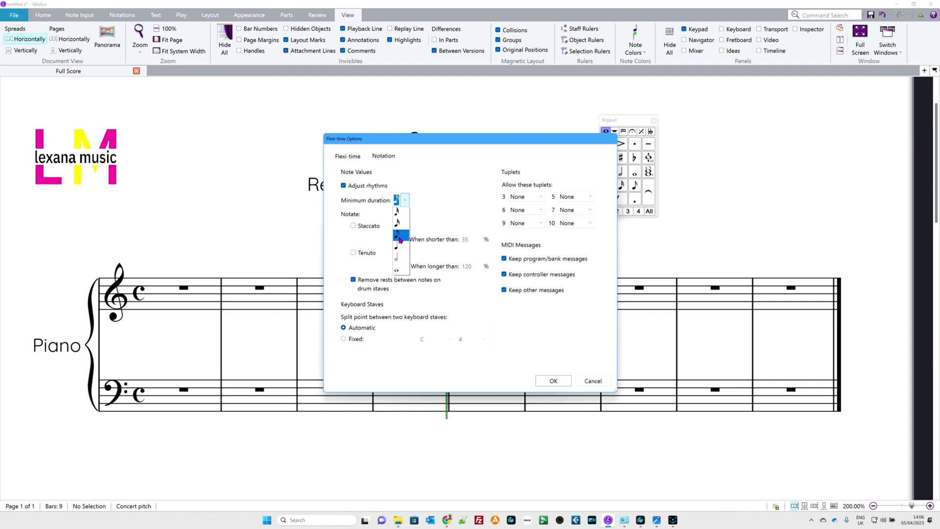
left_click(403, 235)
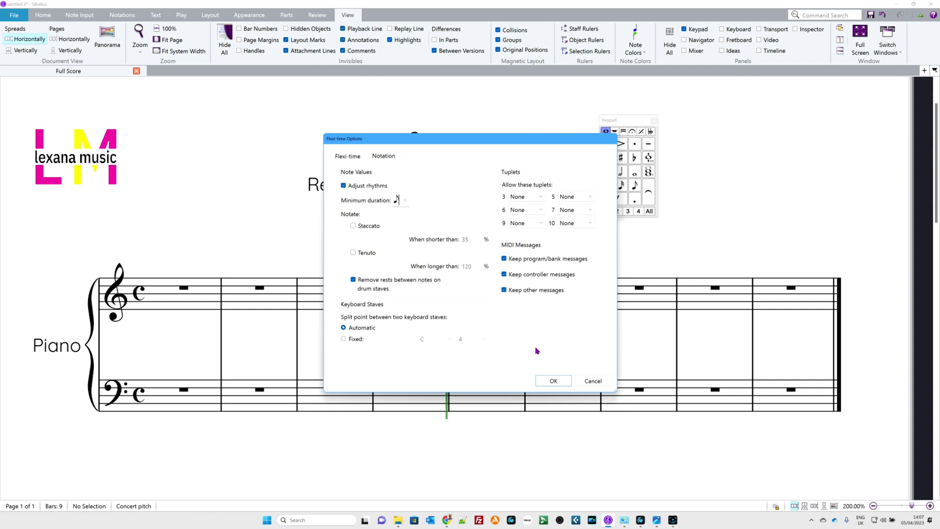
left_click(549, 382)
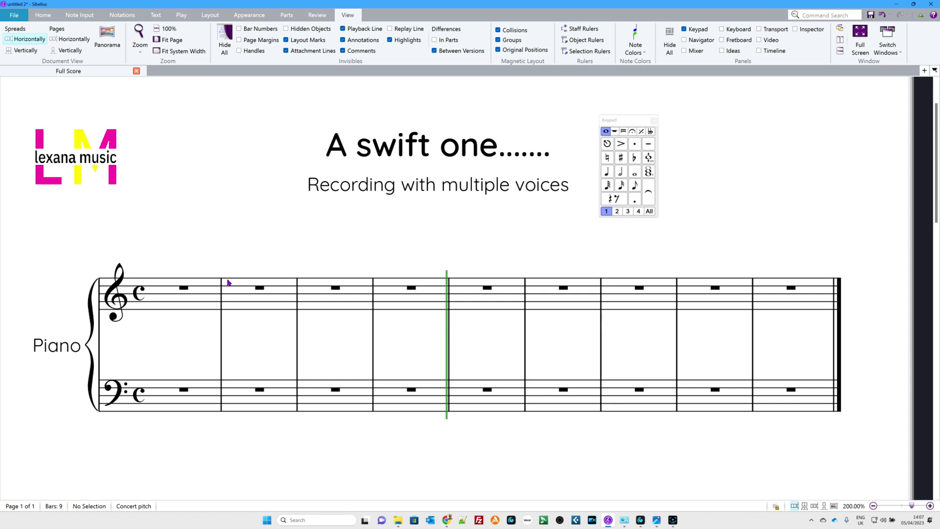
Record the soprano melody in voice 1 from treble bar 1 through bar 4, then check the first notes.
left_click(206, 299)
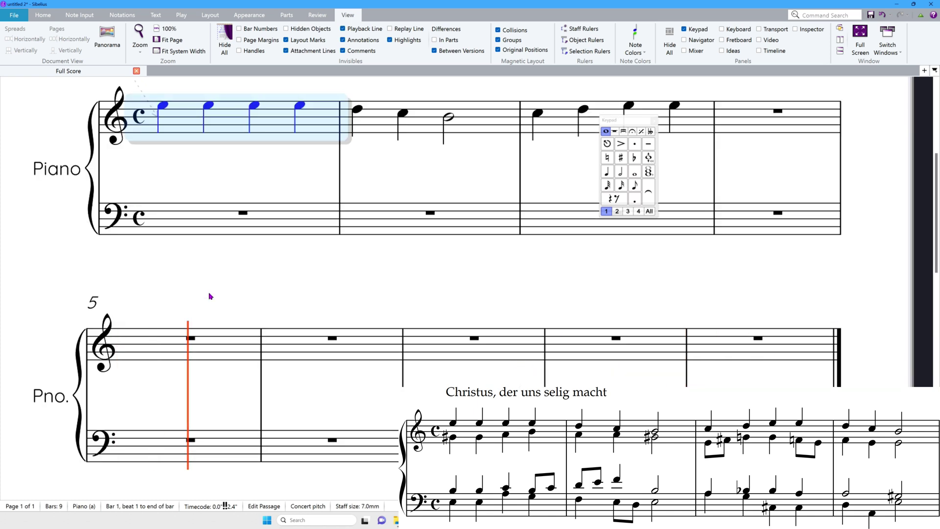
key("Escape")
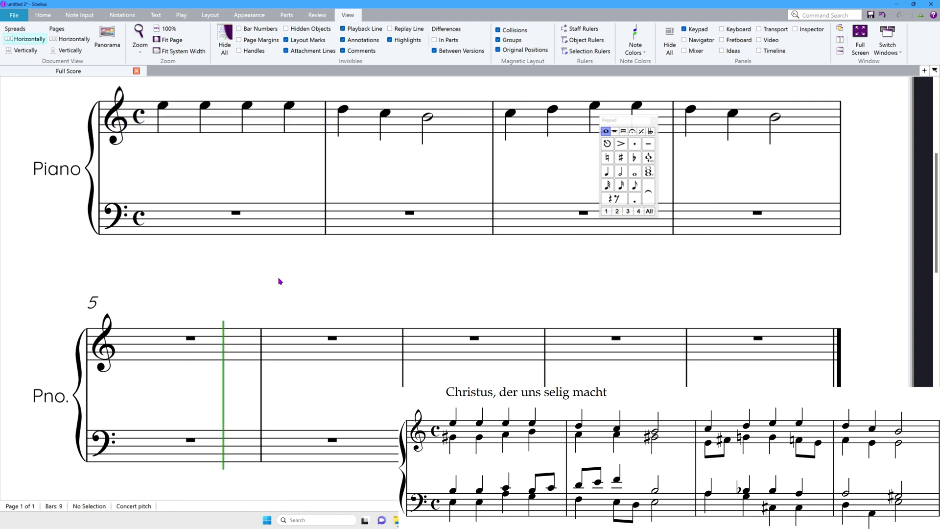
left_click_drag(278, 279, 280, 372)
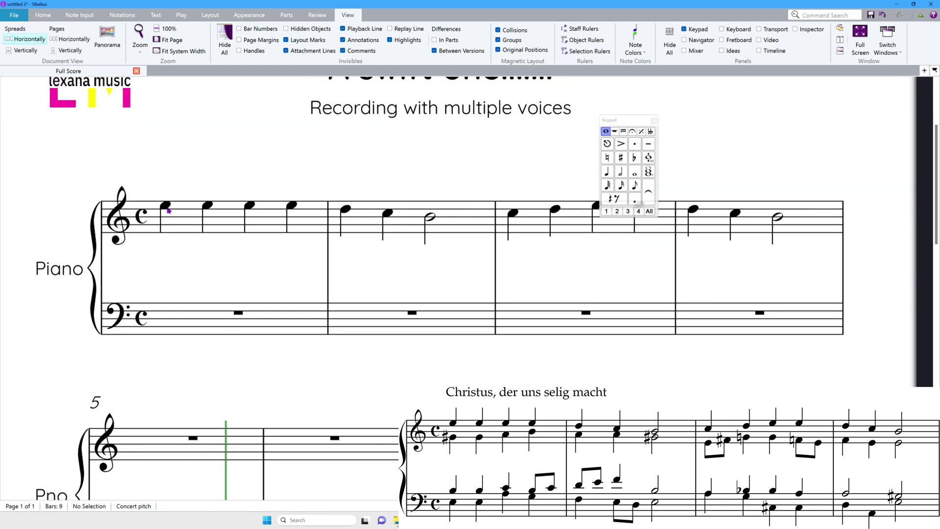
left_click(166, 206)
left_click(208, 206)
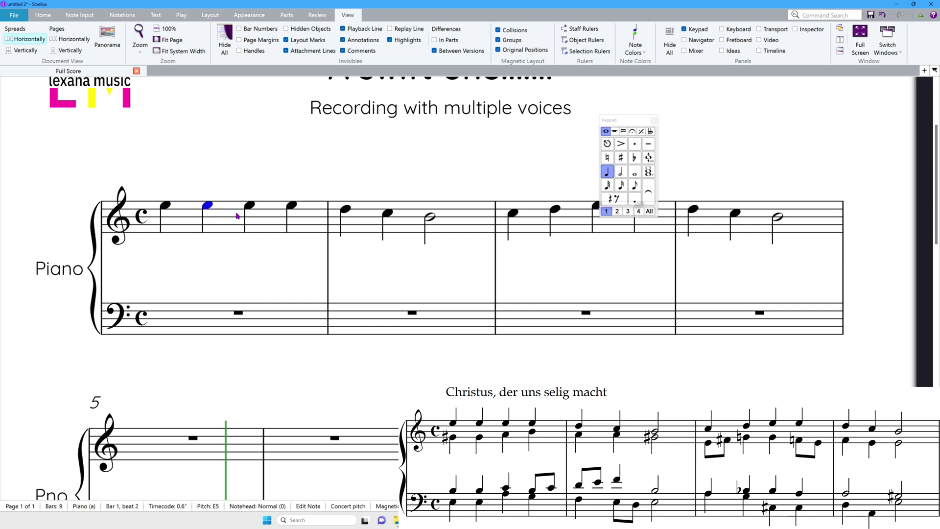
left_click(219, 258)
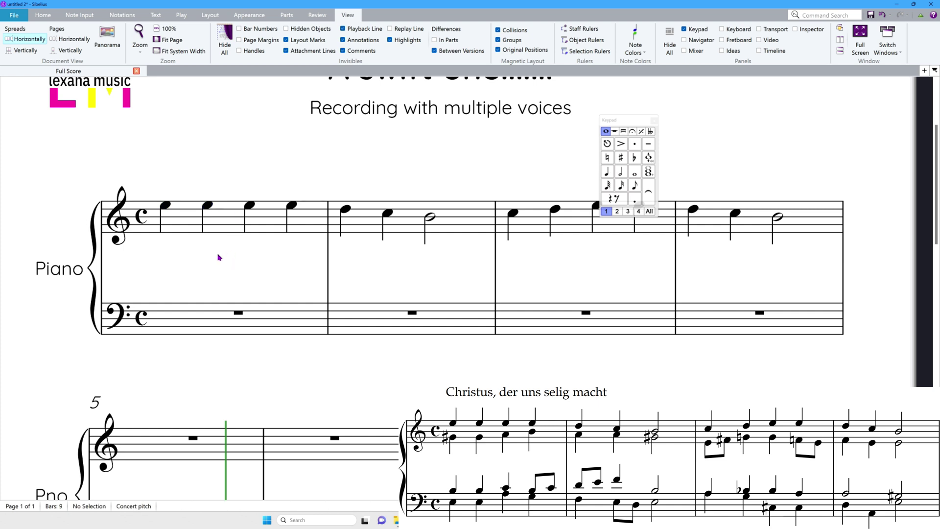
Switch Flexi-time recording to voice 2 and record the alto from treble bar 1.
key("ctrl+shift+o")
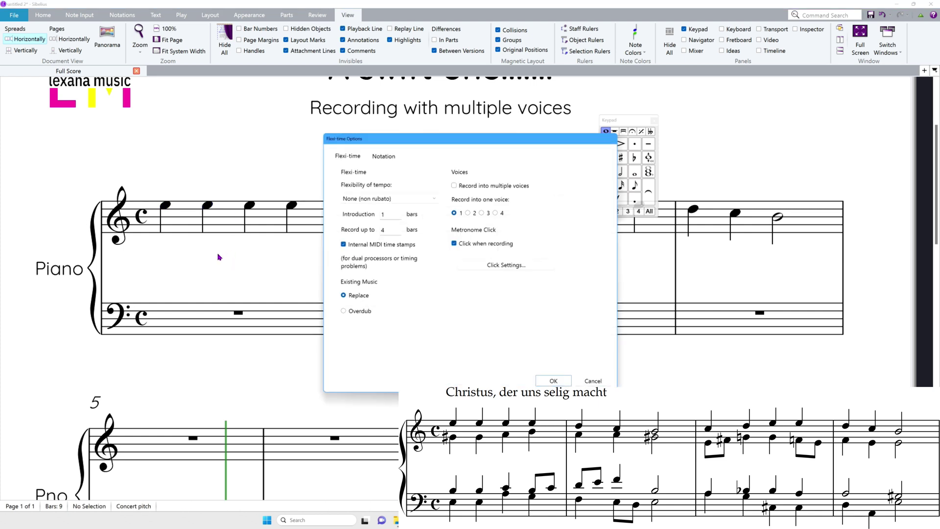
left_click(468, 213)
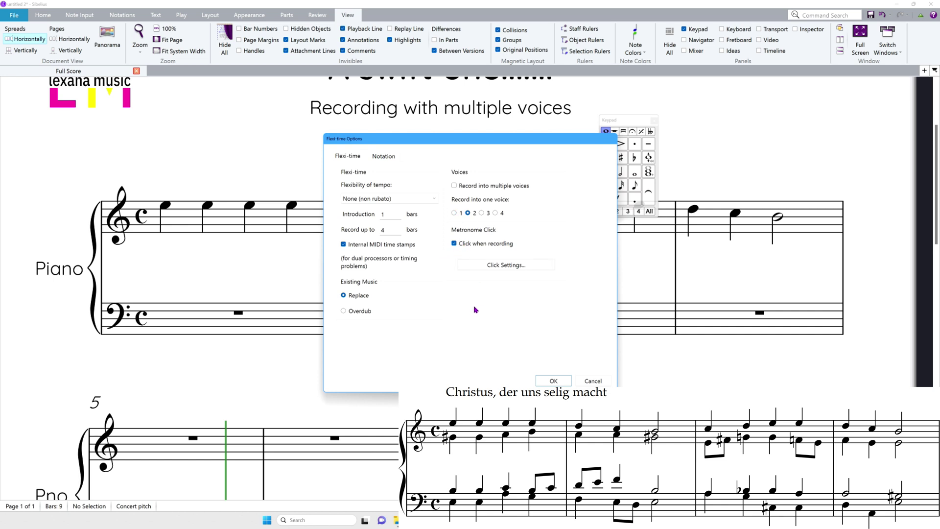
left_click(552, 381)
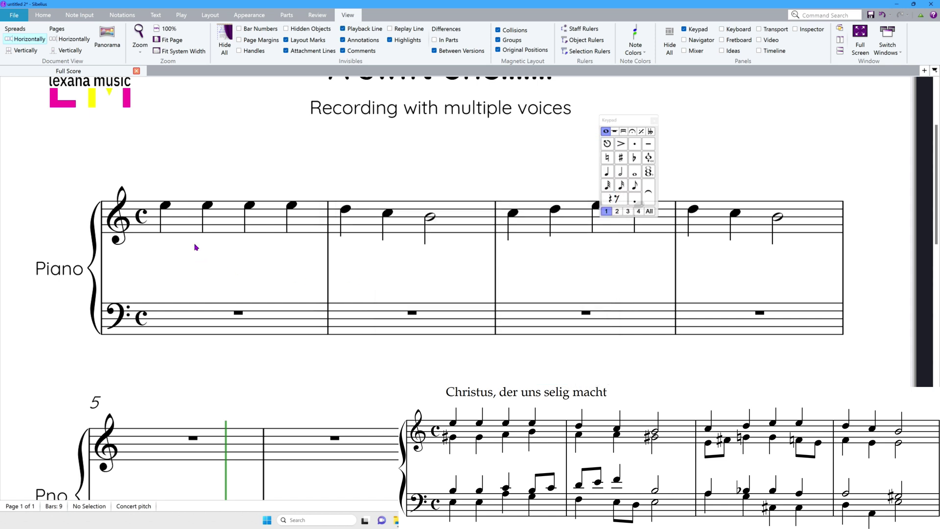
left_click(182, 222)
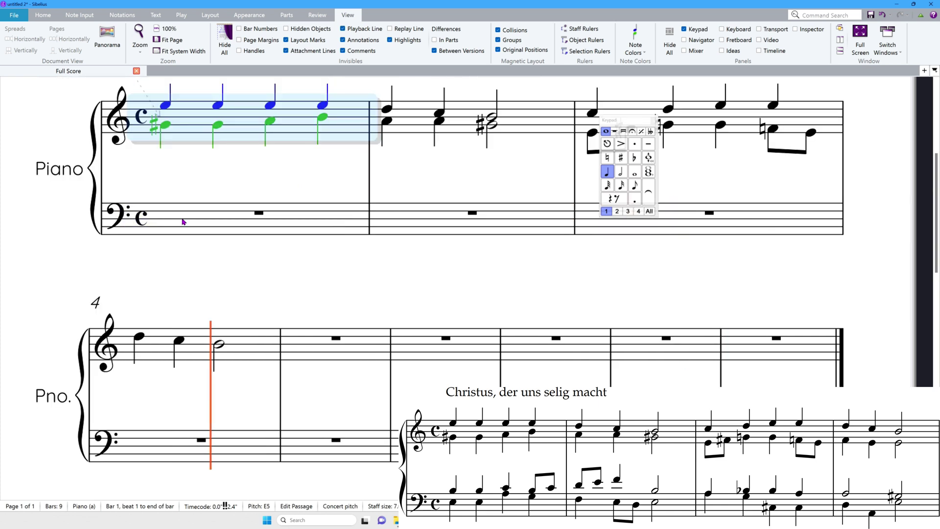
Stop the alto recording and select bass bar 1.
key("Escape")
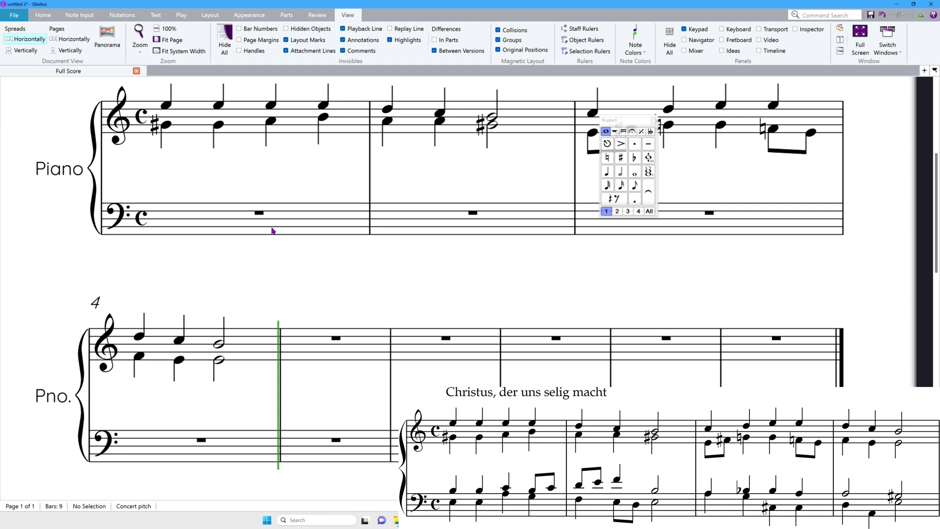
left_click_drag(278, 263, 279, 329)
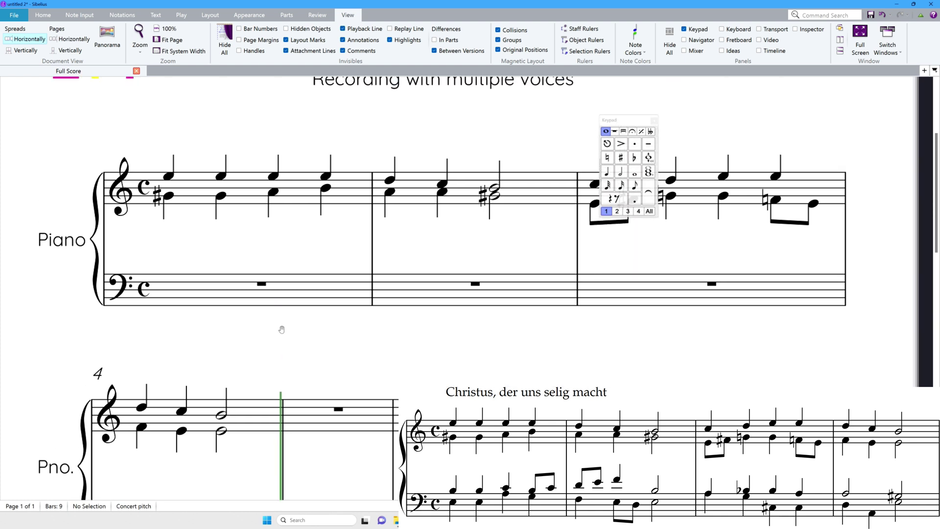
left_click(202, 288)
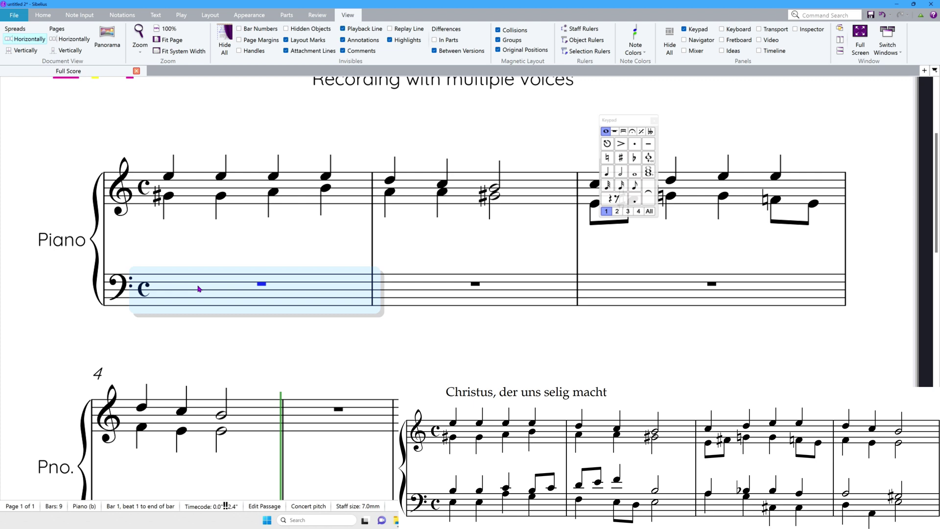
Keep voice 2 in Flexi-time Options and start recording the bass line from bass bar 1.
key("ctrl+shift+o")
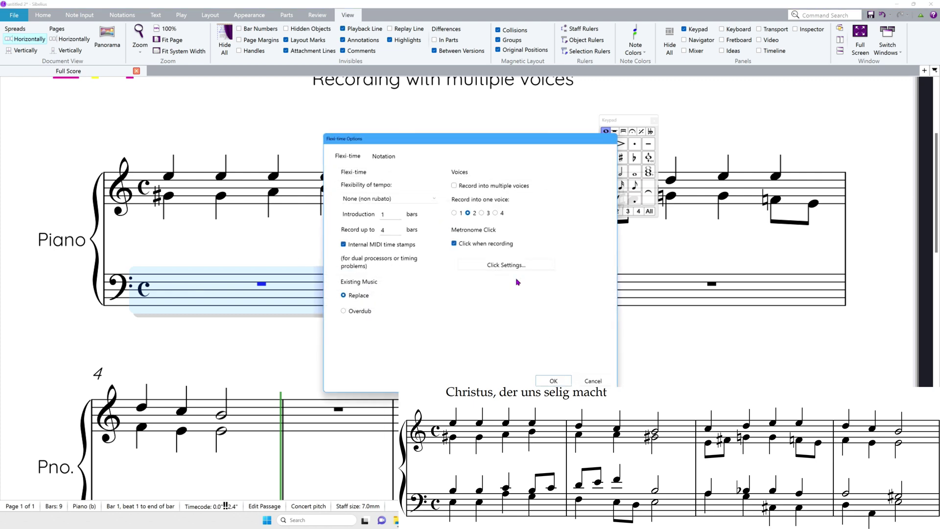
left_click(552, 382)
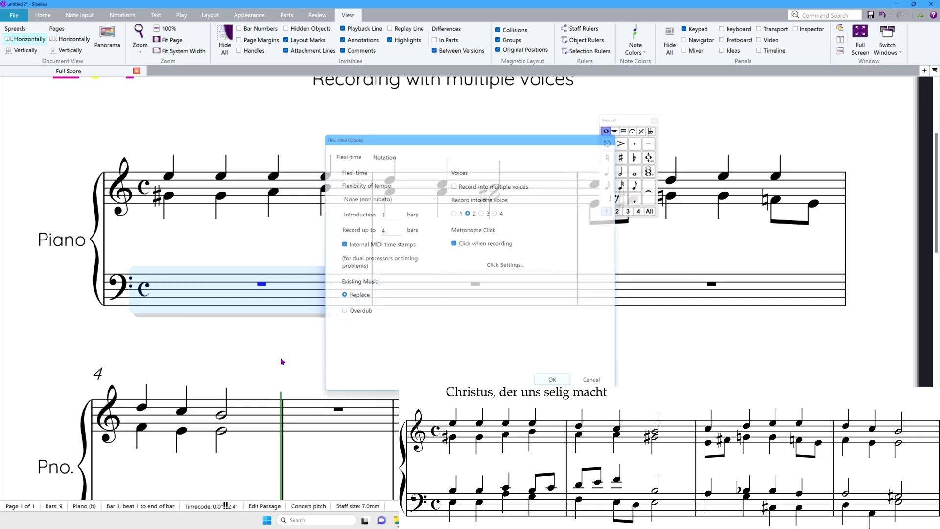
left_click(192, 322)
left_click(194, 294)
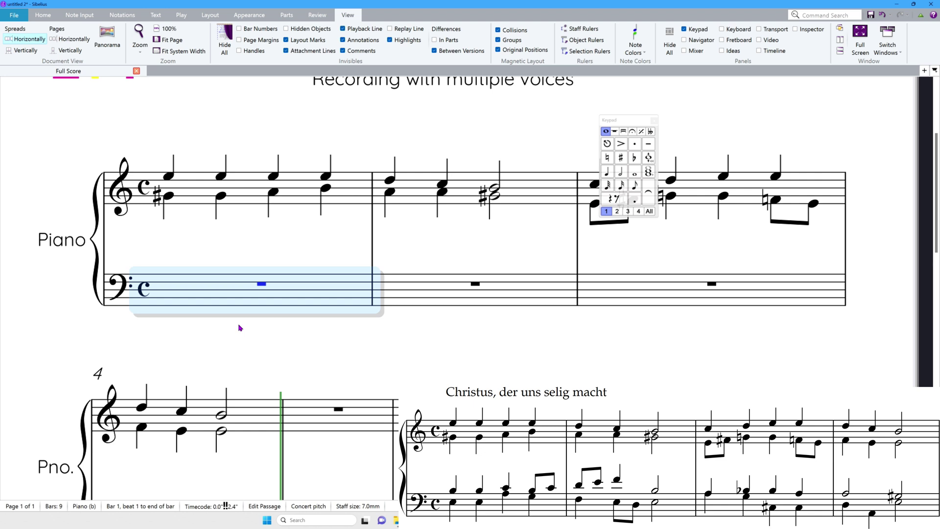
key("ctrl+shift+f")
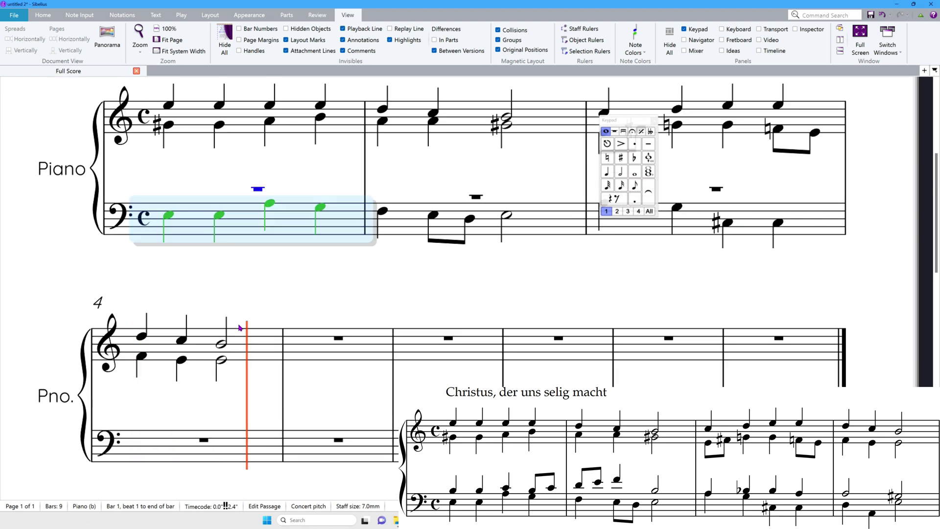
Stop the bass recording, verify the recorded notes' voices, and reselect bass bar 1.
key("space")
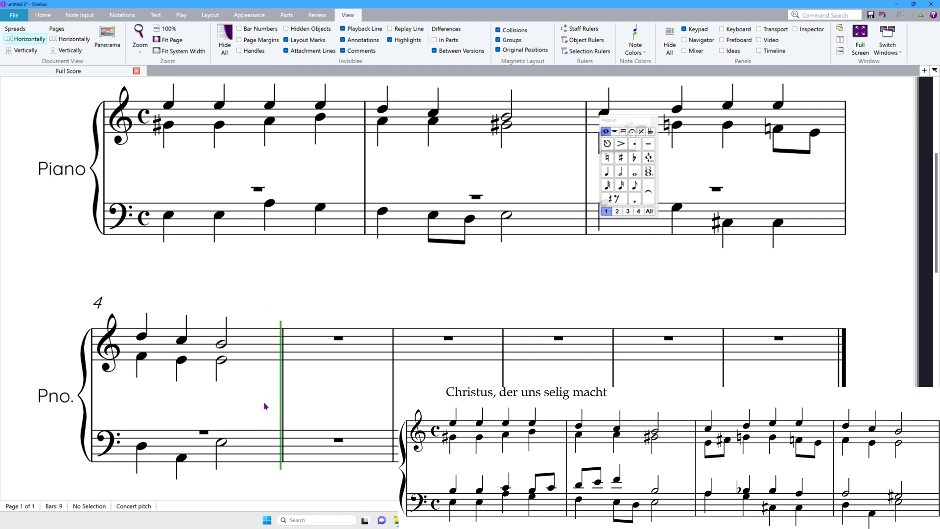
scroll(264, 294, "up", 3)
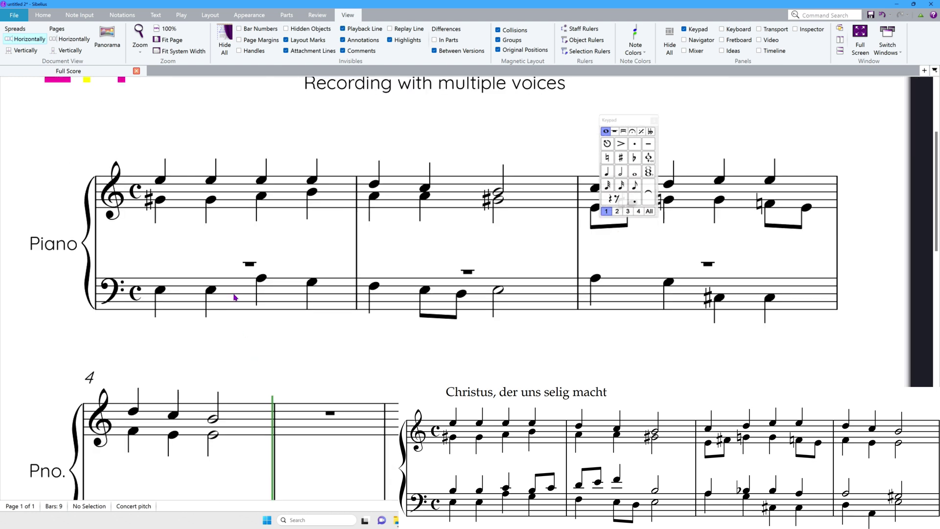
left_click(234, 297)
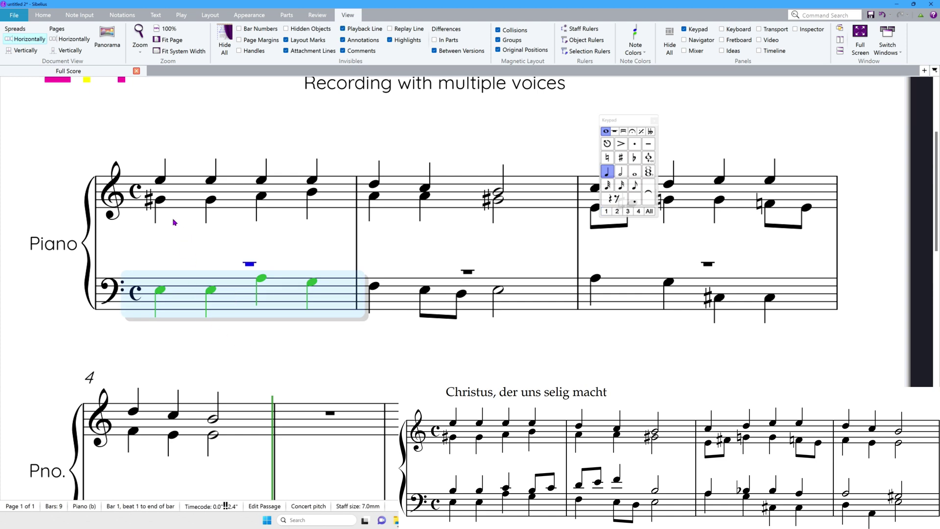
left_click(162, 201)
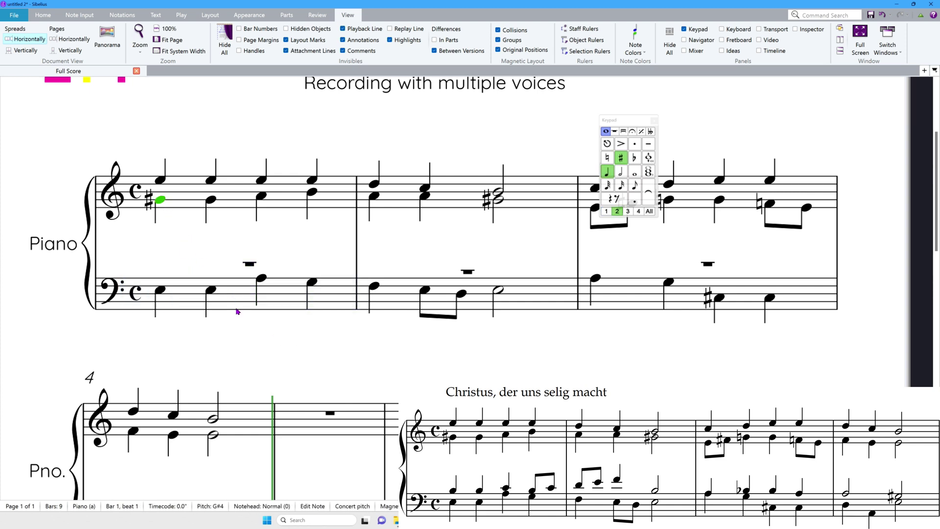
key("Escape")
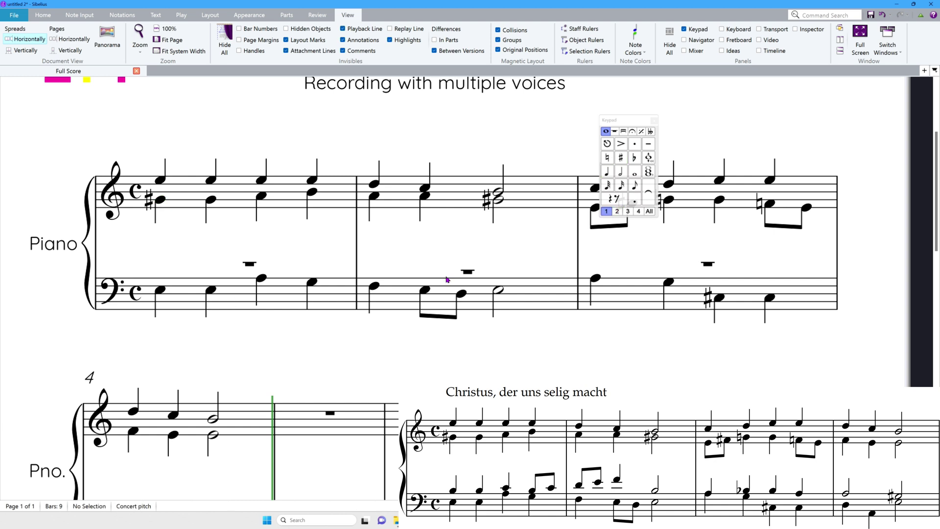
left_click(211, 201)
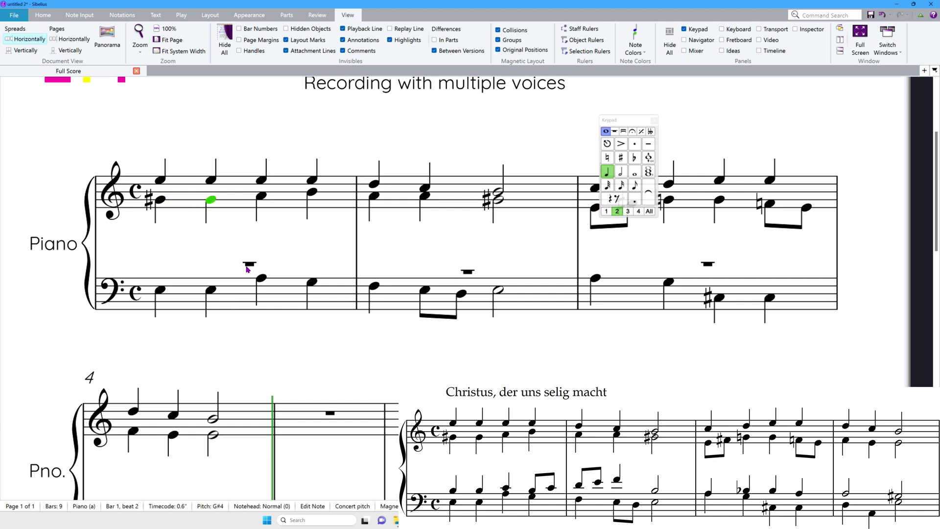
left_click(184, 294)
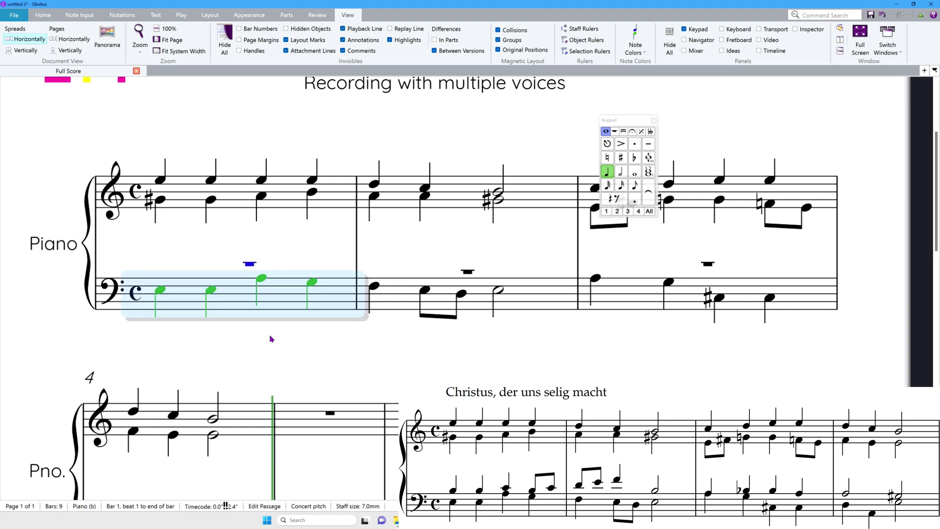
Switch Flexi-time recording back to voice 1.
key("ctrl+shift+o")
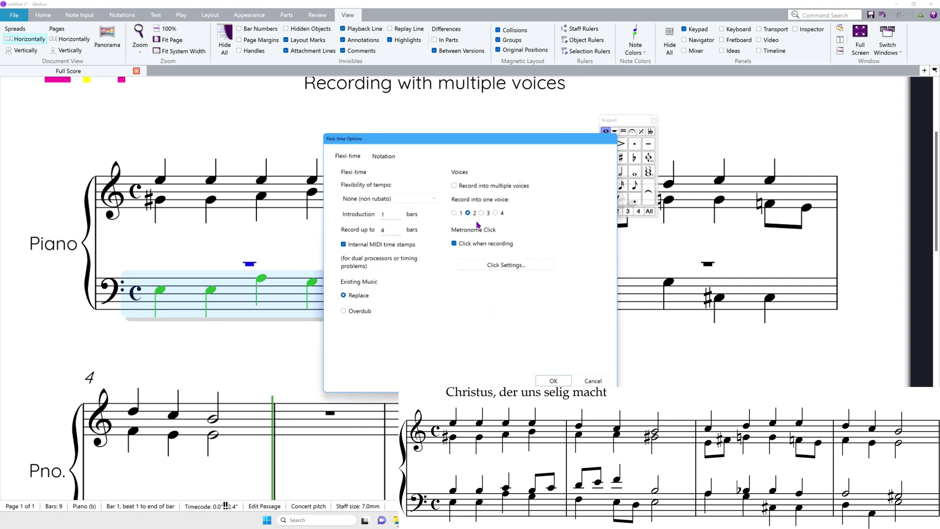
left_click(460, 215)
key("Return")
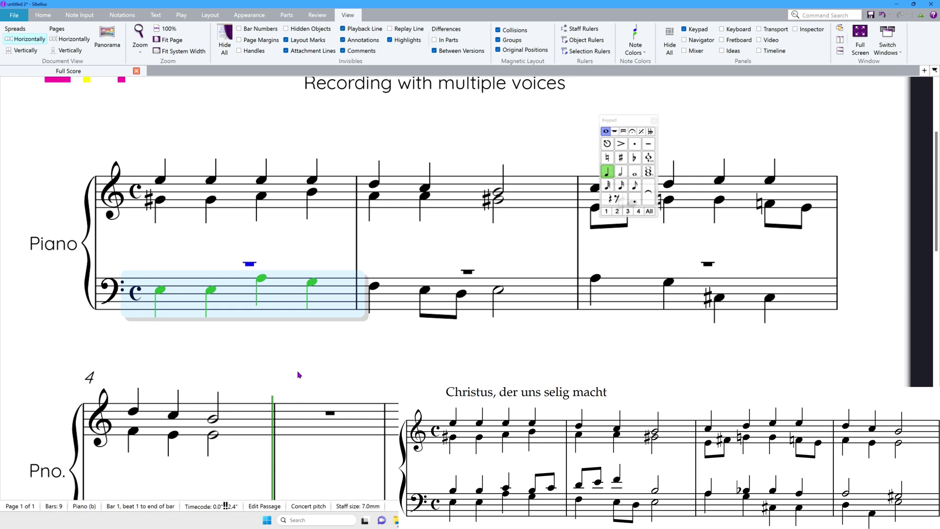
Record the tenor line above the bass in the lower staff through bar 4.
key("ctrl+shift+f")
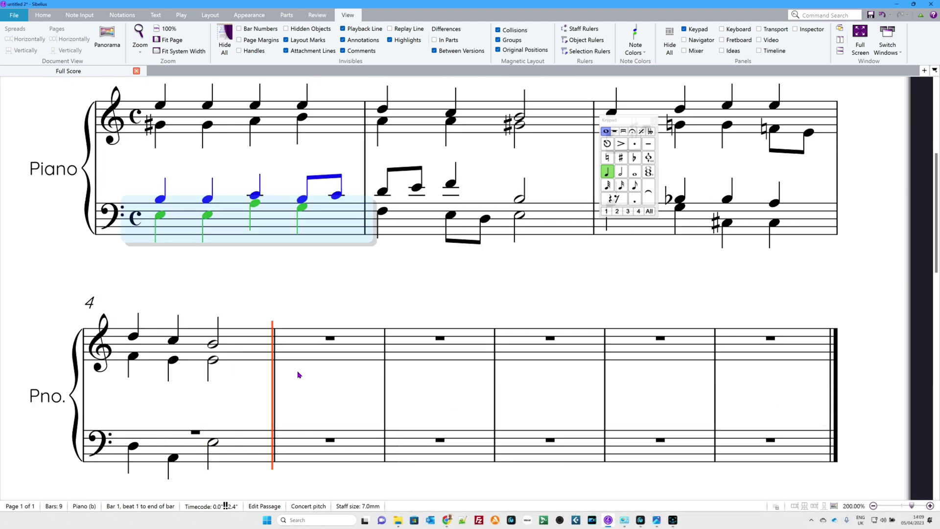
key("space")
left_click_drag(325, 259, 328, 300)
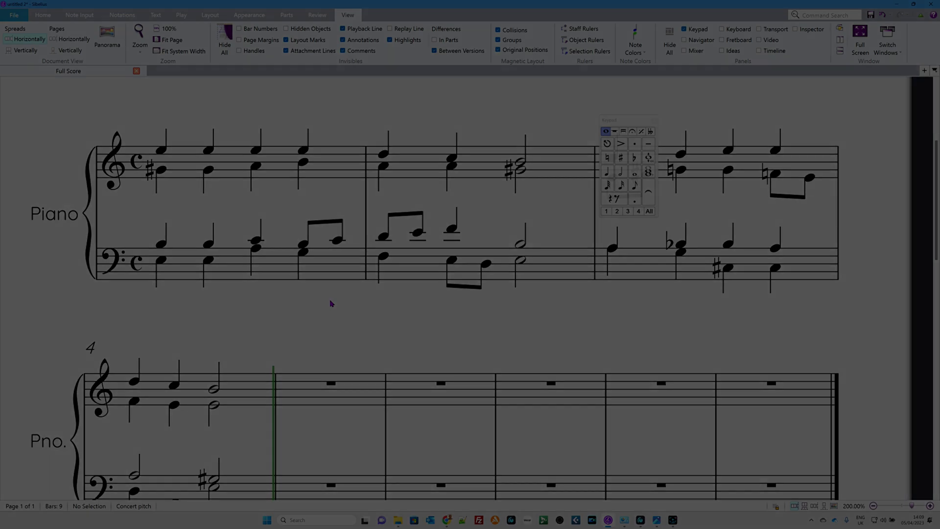